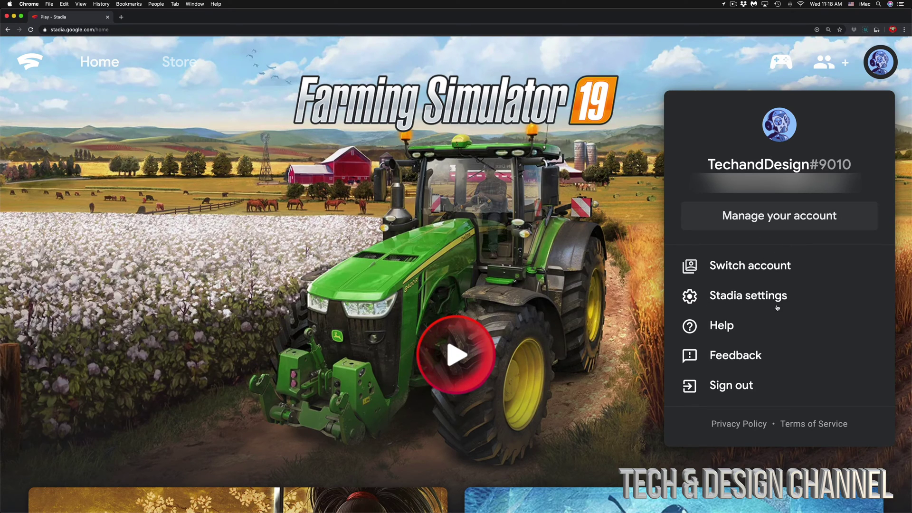
Go to Stadia settings and show the Purchases & subscriptions section
click(739, 298)
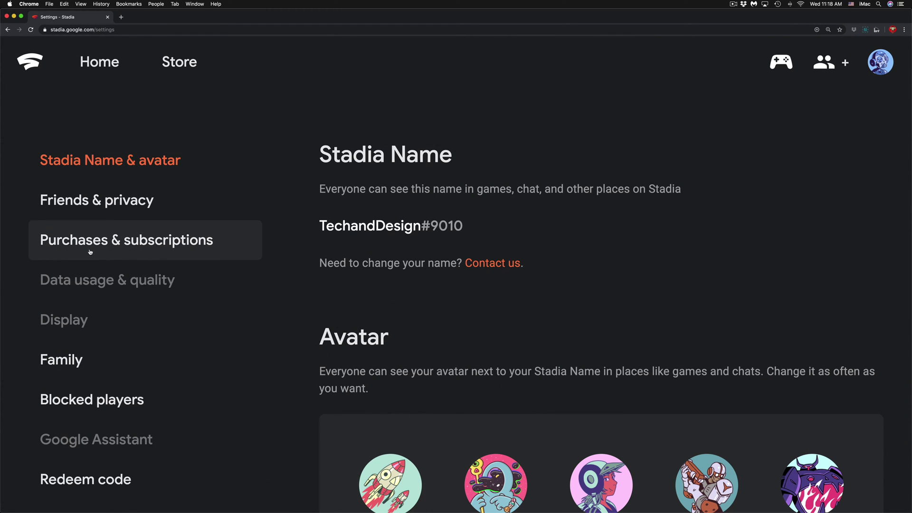
click(211, 250)
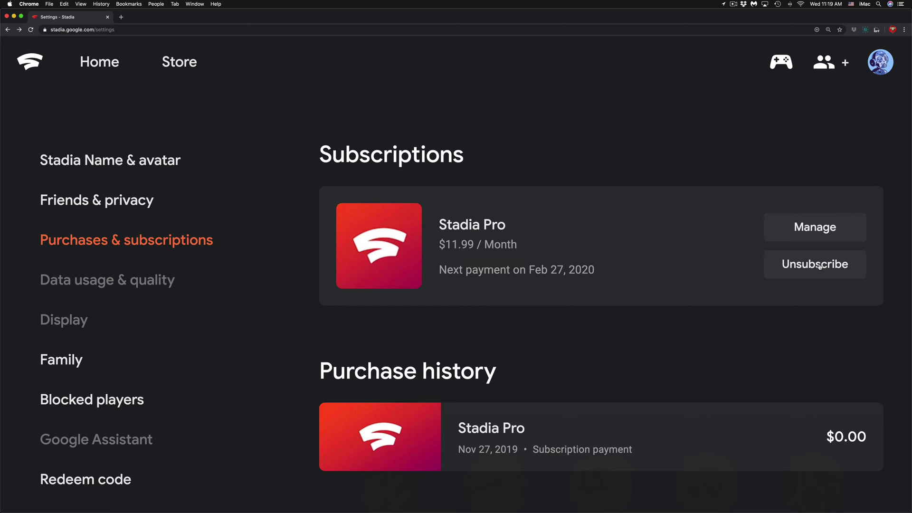
Start cancelling the $11.99/month Stadia Pro subscription, bringing up the confirmation
click(819, 266)
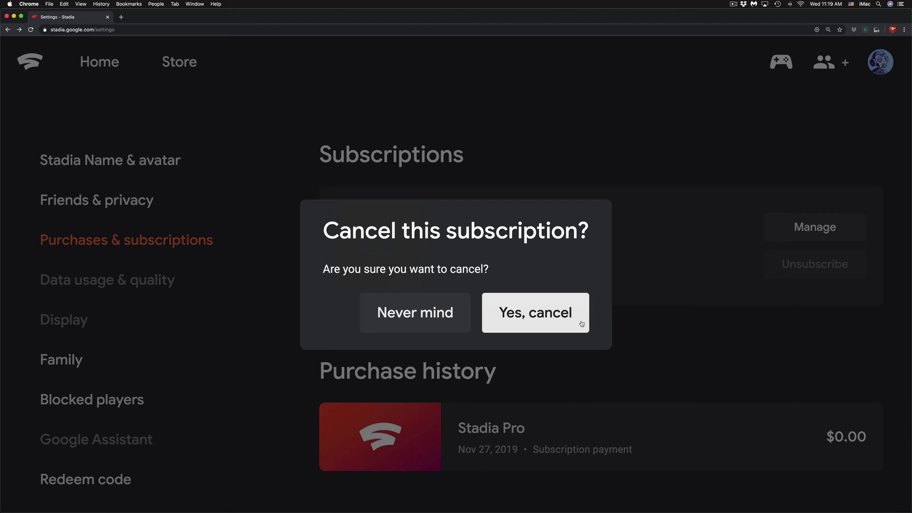
Confirm with 'Yes, cancel' and dismiss the subscription-canceled notice
click(514, 320)
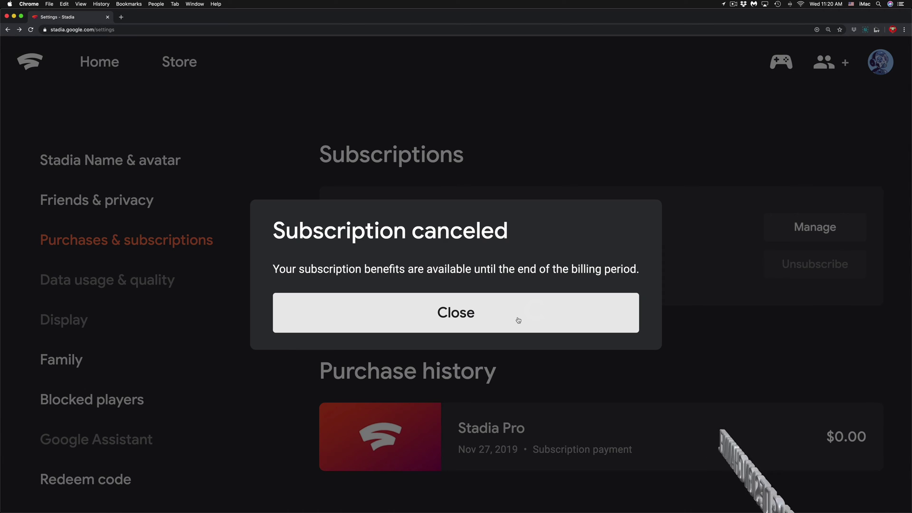
click(507, 318)
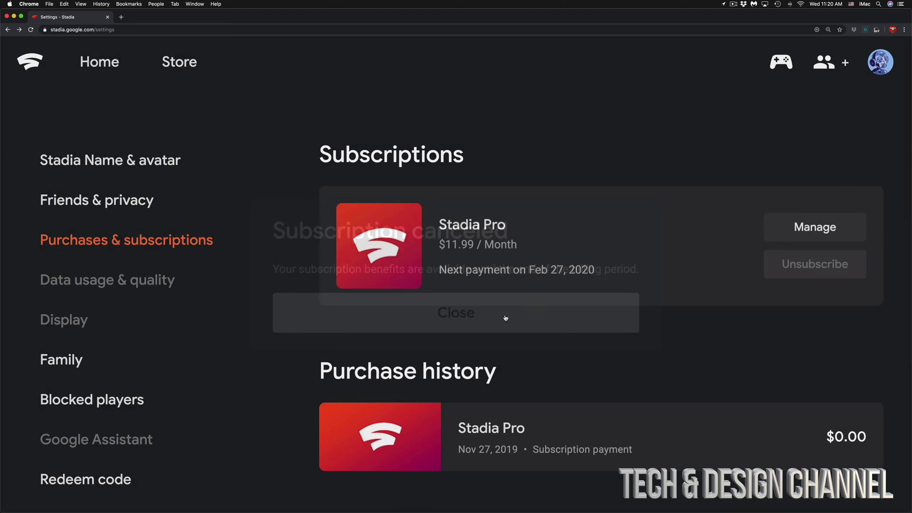